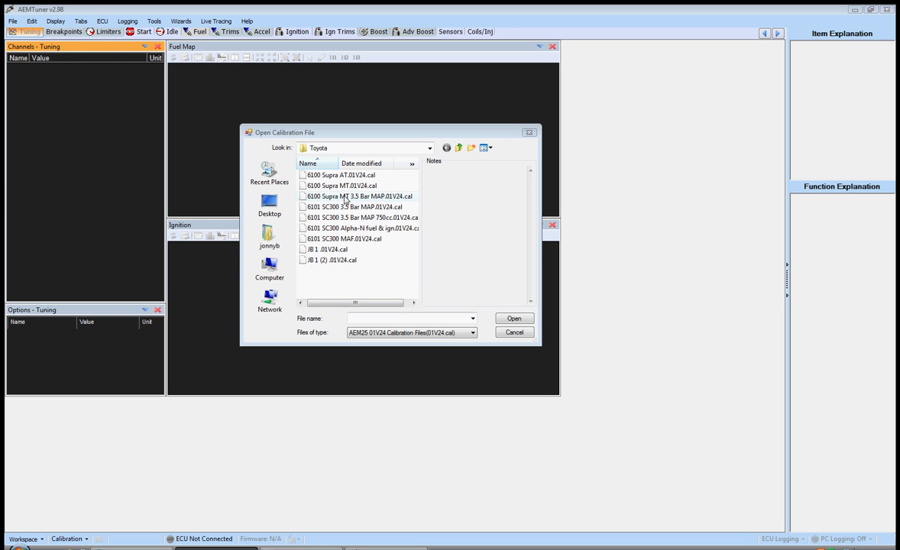
# - Open the calibration file 6100 Supra MT 3.5 Bar MAP.01V24.cal and display its fuel trim tables
pyautogui.doubleClick(346, 198)
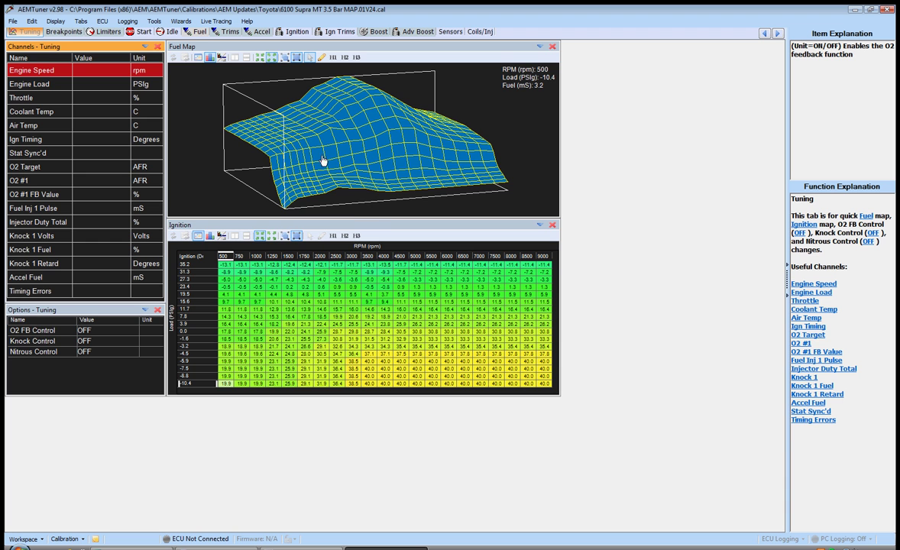
pyautogui.click(68, 32)
pyautogui.click(108, 31)
pyautogui.click(197, 31)
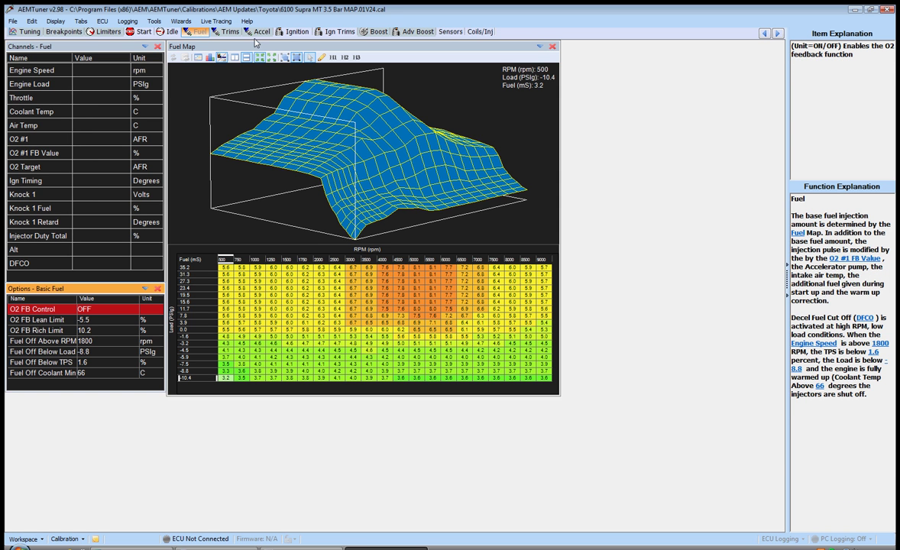
pyautogui.click(222, 32)
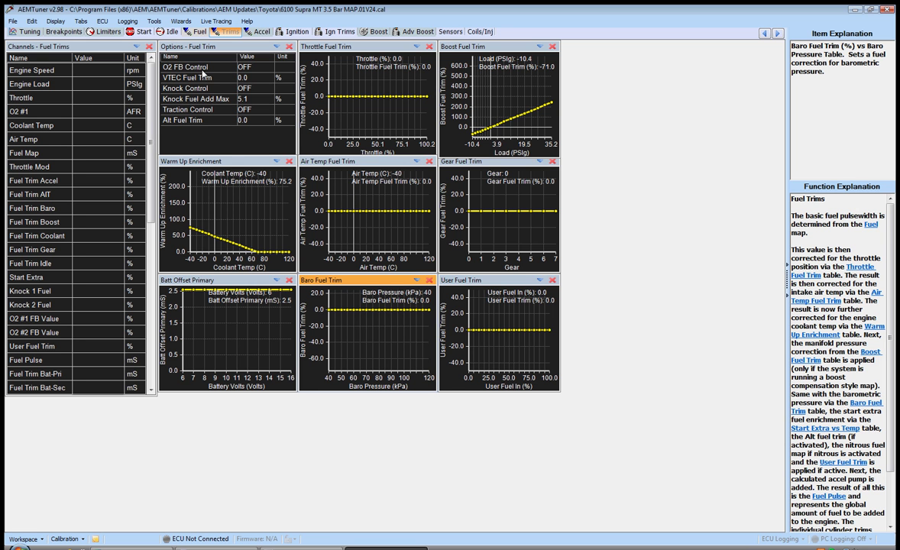
# - Apply the AEM 5 Bar (PN 30-2130-75) manifold pressure sensor configuration with the Setup Wizard, review its notes and close the wizard
pyautogui.click(181, 21)
pyautogui.click(196, 35)
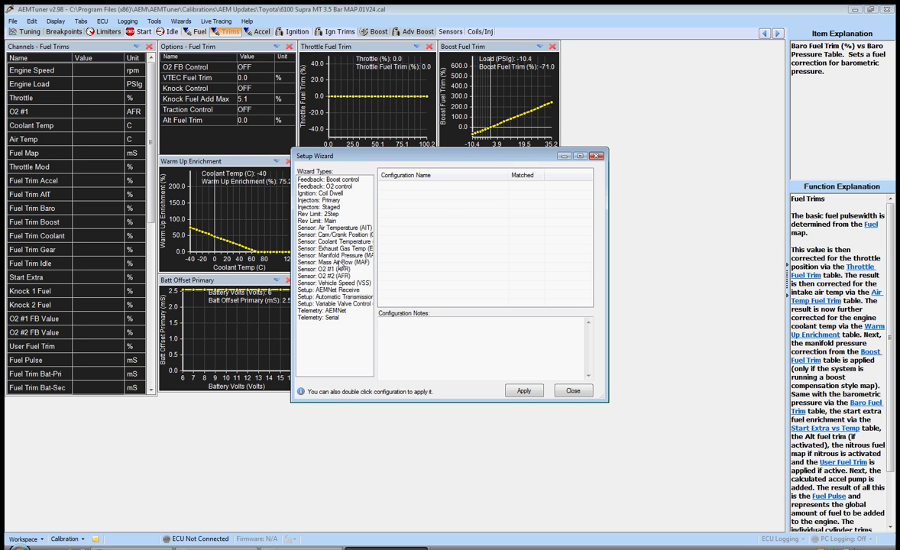
pyautogui.click(341, 256)
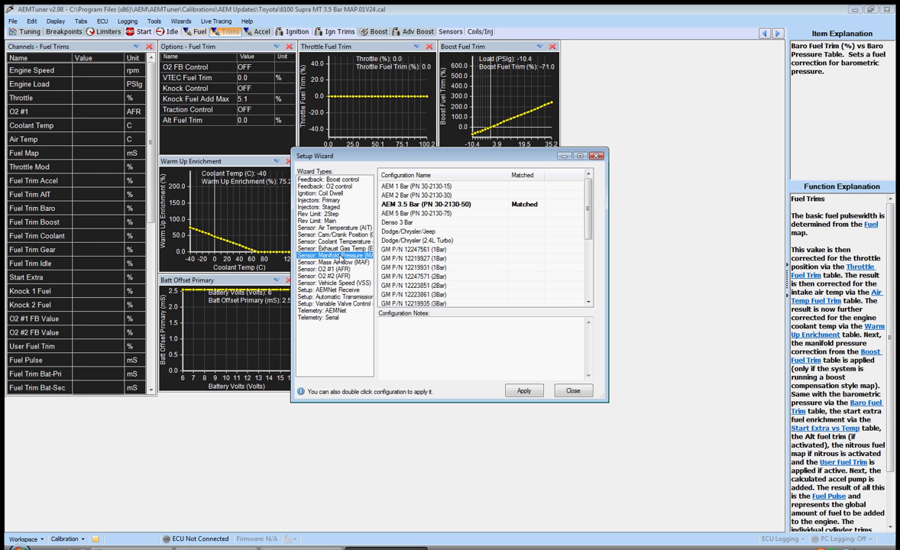
pyautogui.doubleClick(435, 217)
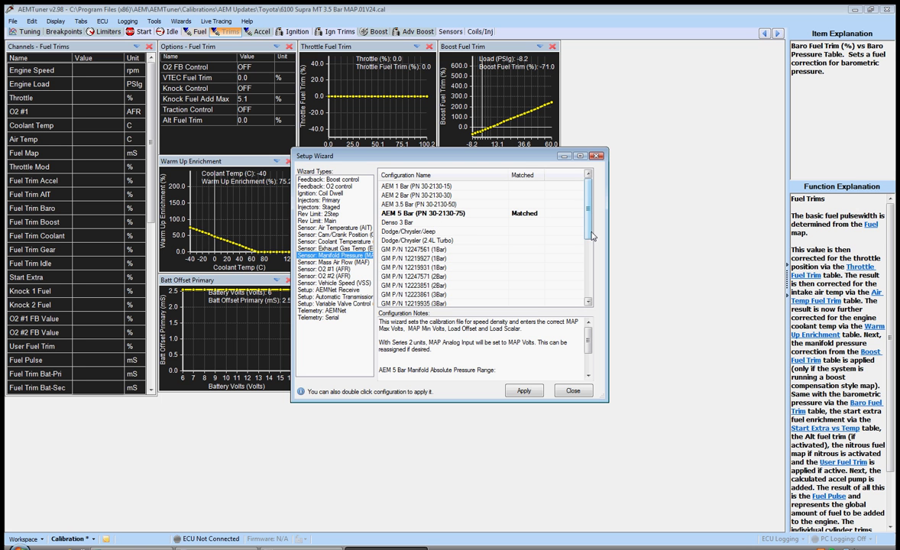
pyautogui.moveTo(588, 341); pyautogui.dragTo(589, 356)
pyautogui.moveTo(484, 342); pyautogui.dragTo(442, 343)
pyautogui.moveTo(589, 356); pyautogui.dragTo(589, 340)
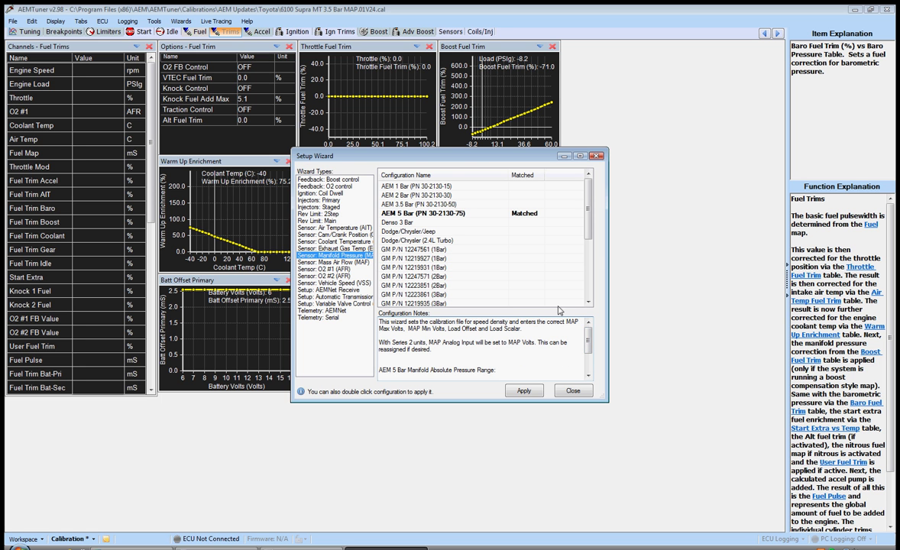
pyautogui.click(573, 391)
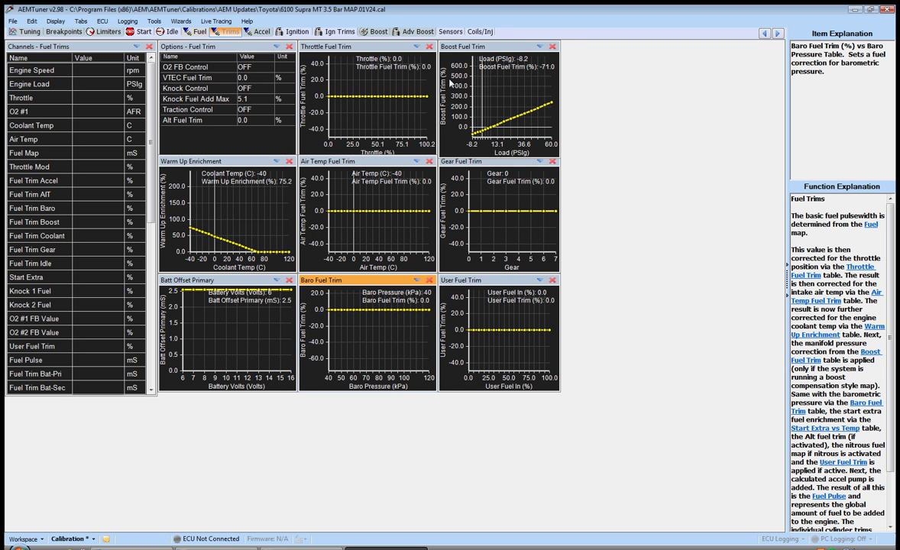
# - Apply the AEM 4 Channel UEGO (PN 30-2340) configuration to the O2 #1 sensor in the Setup Wizard and review its voltage-to-AFR notes
pyautogui.click(215, 20)
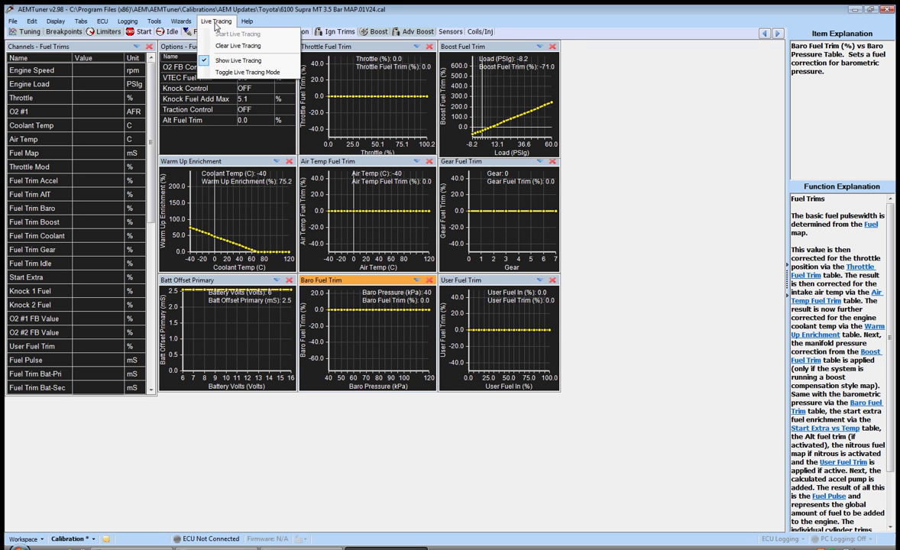
pyautogui.click(191, 36)
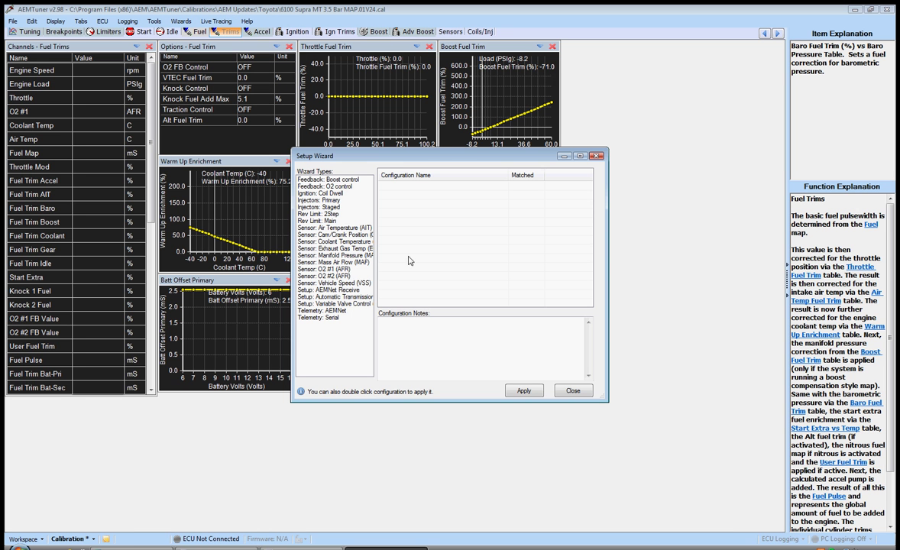
pyautogui.click(337, 270)
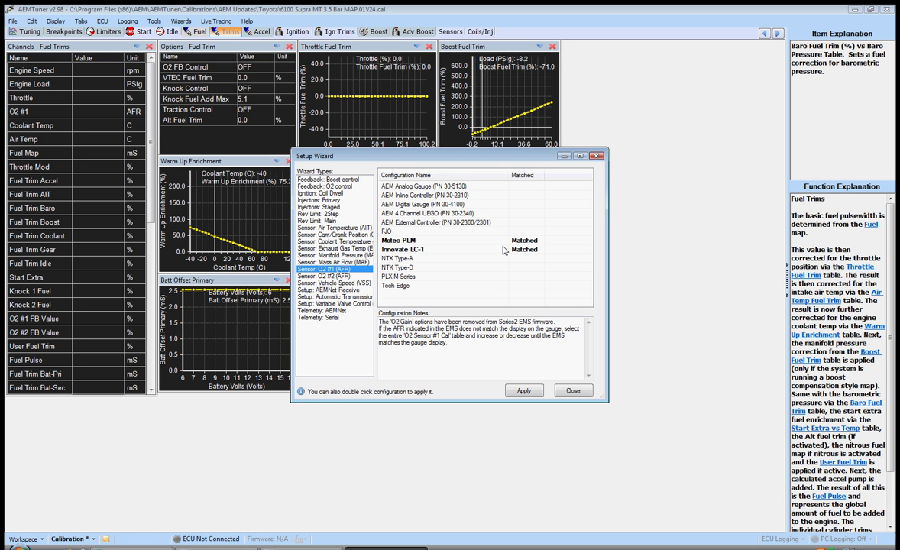
pyautogui.click(454, 214)
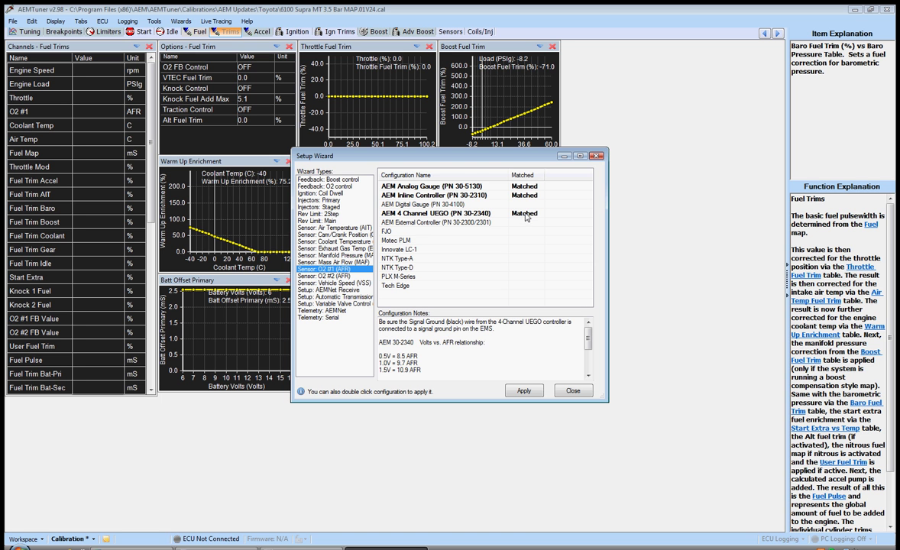
pyautogui.scroll(-2, 416, 373)
pyautogui.moveTo(430, 372); pyautogui.dragTo(381, 321)
pyautogui.click(474, 342)
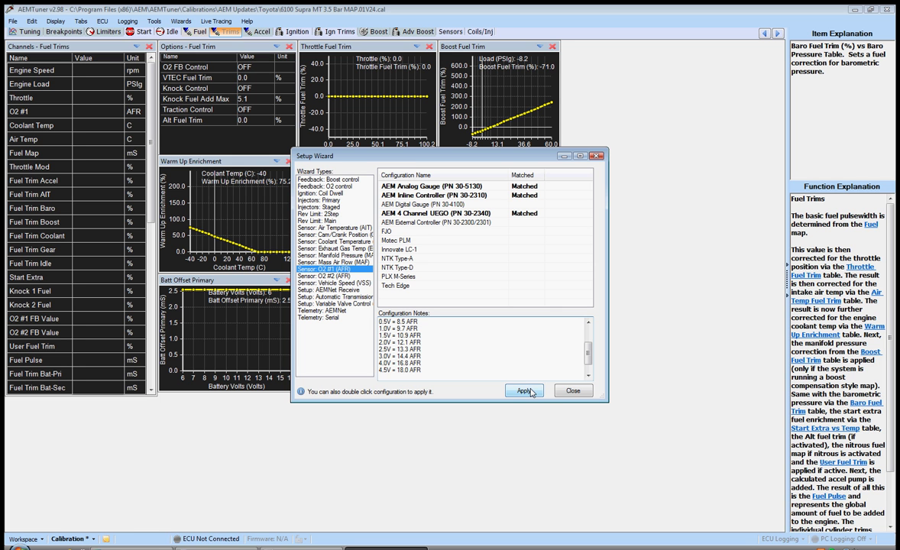
pyautogui.click(364, 271)
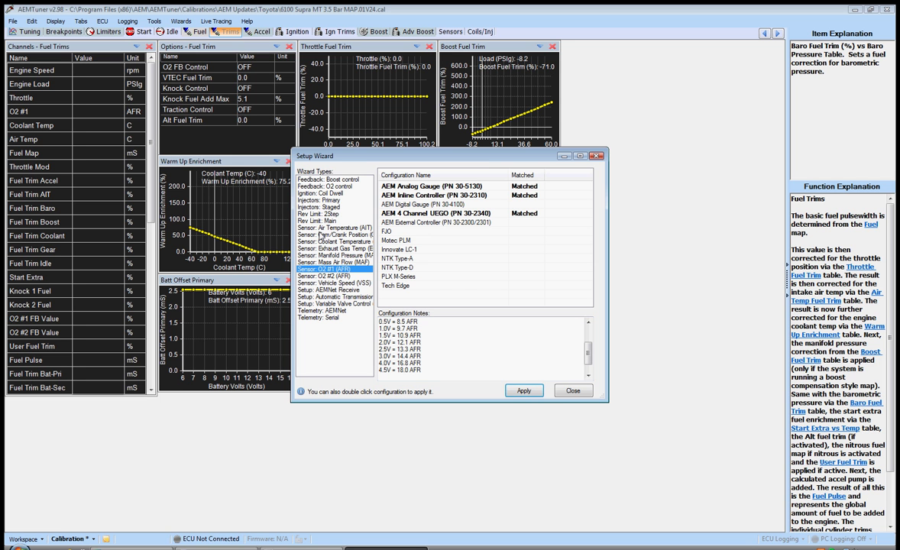
# - Apply the Injector Dynamics ID2000 configuration for 43 PSI fuel pressure to the primary injectors
pyautogui.click(325, 229)
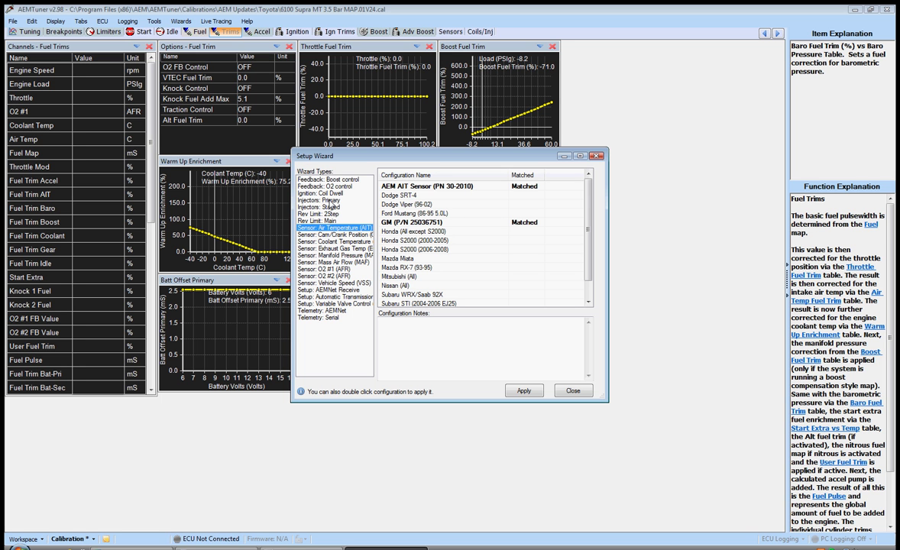
pyautogui.click(331, 201)
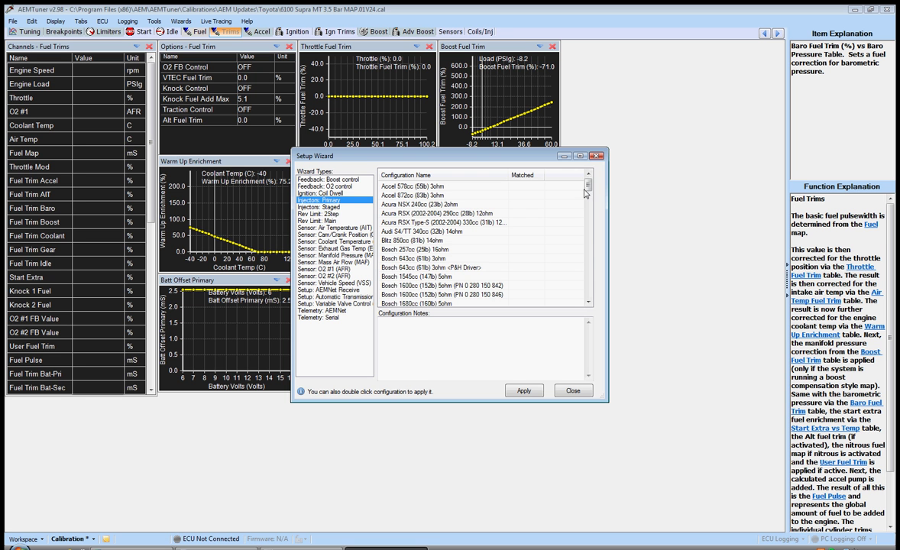
pyautogui.moveTo(589, 188); pyautogui.dragTo(579, 234)
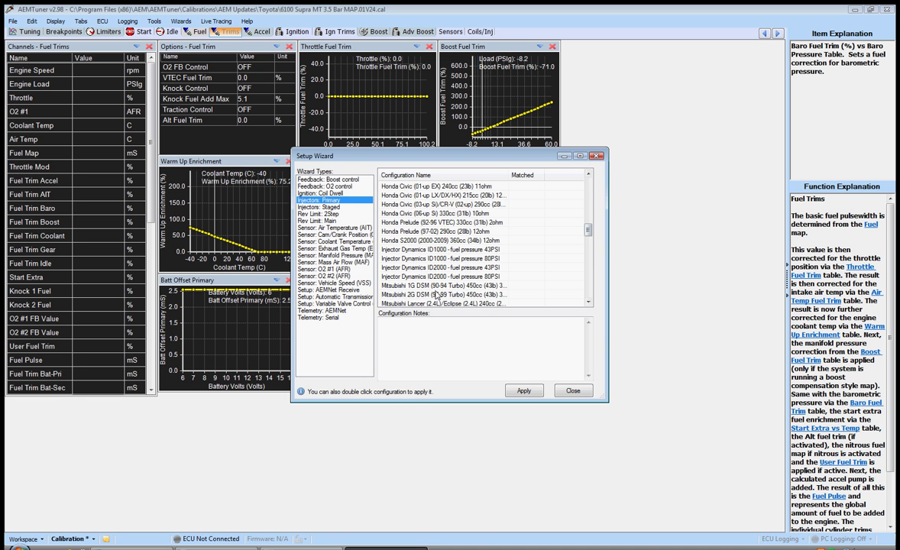
pyautogui.click(447, 270)
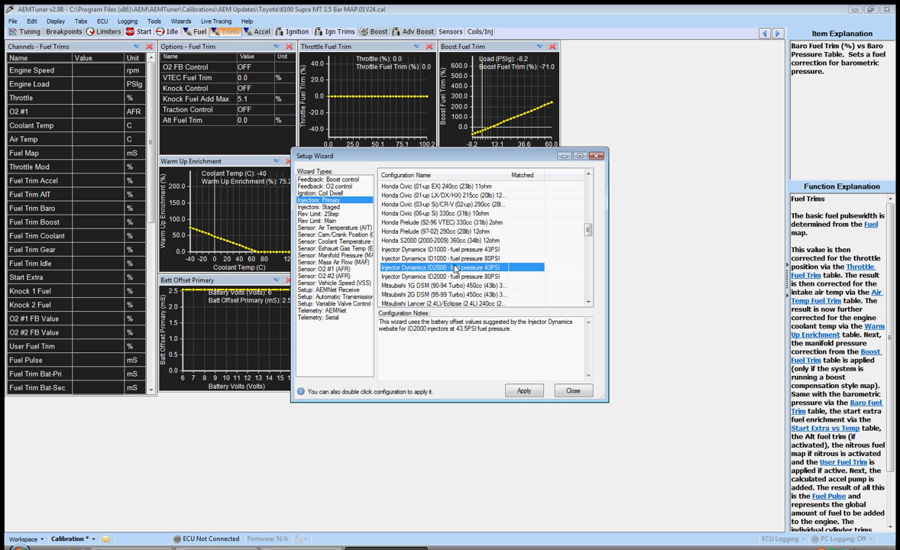
pyautogui.doubleClick(455, 269)
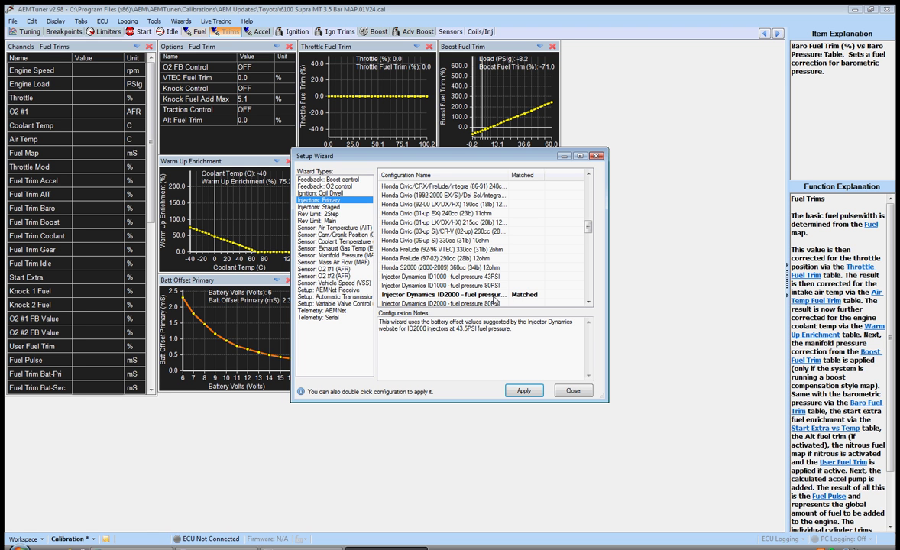
pyautogui.click(480, 296)
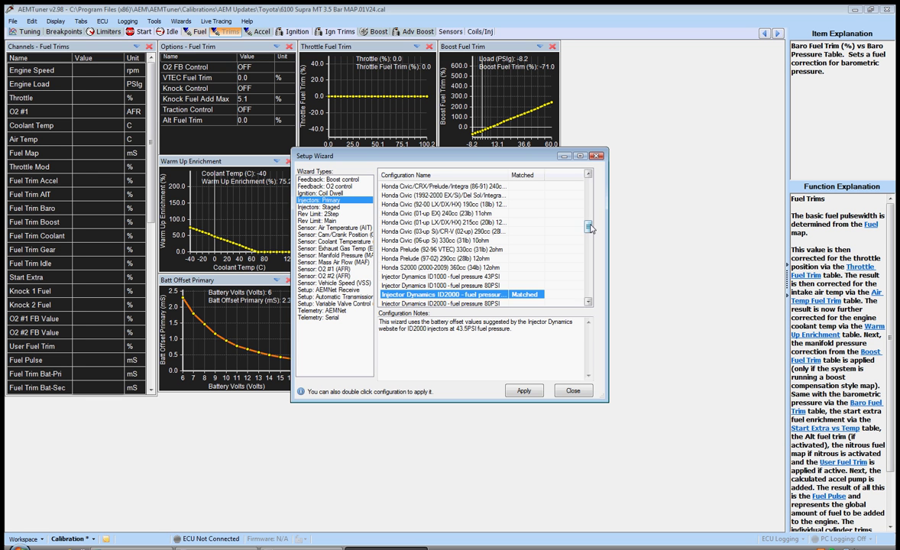
pyautogui.scroll(8, 546, 214)
pyautogui.scroll(4, 549, 220)
pyautogui.doubleClick(476, 212)
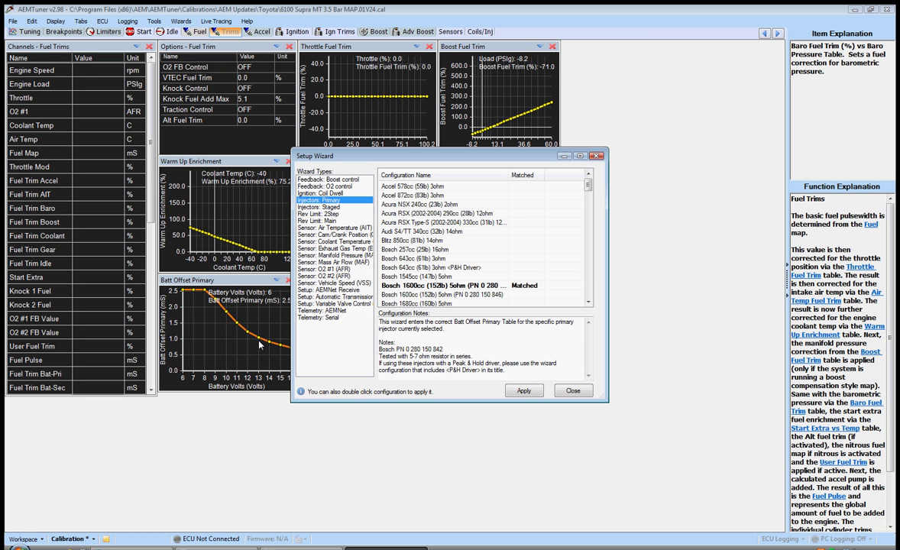
pyautogui.doubleClick(436, 250)
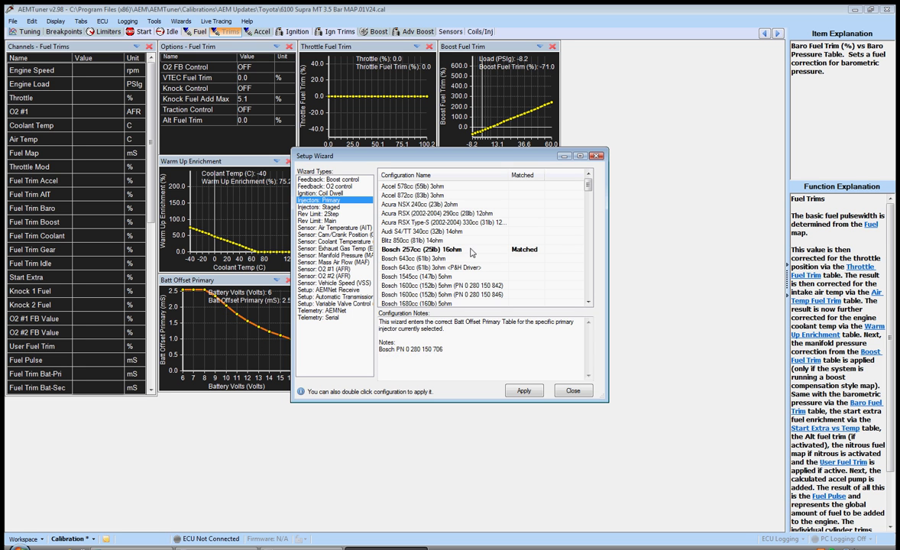
# - Apply the Acura NSX 240cc (23lb) 2ohm configuration to the primary injectors and leave the Setup Wizard
pyautogui.doubleClick(450, 205)
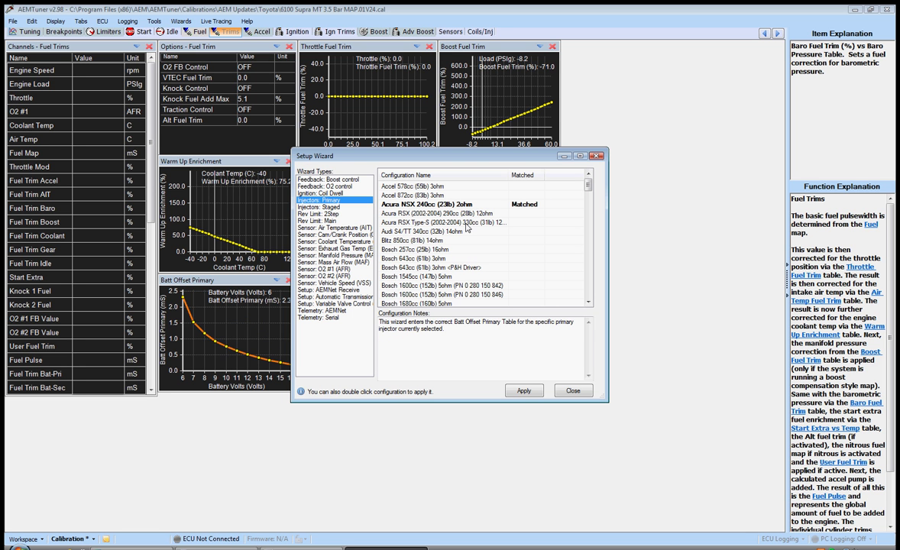
pyautogui.moveTo(588, 185); pyautogui.dragTo(591, 211)
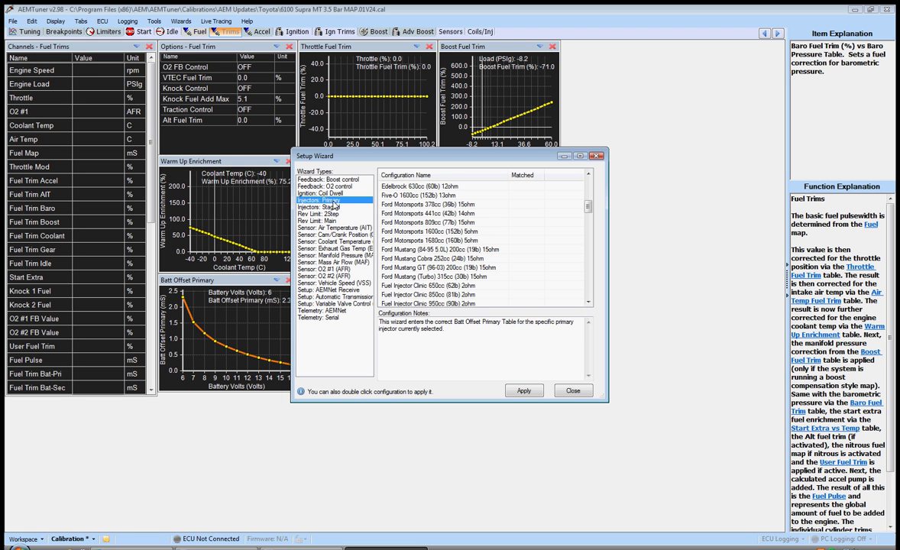
pyautogui.click(526, 392)
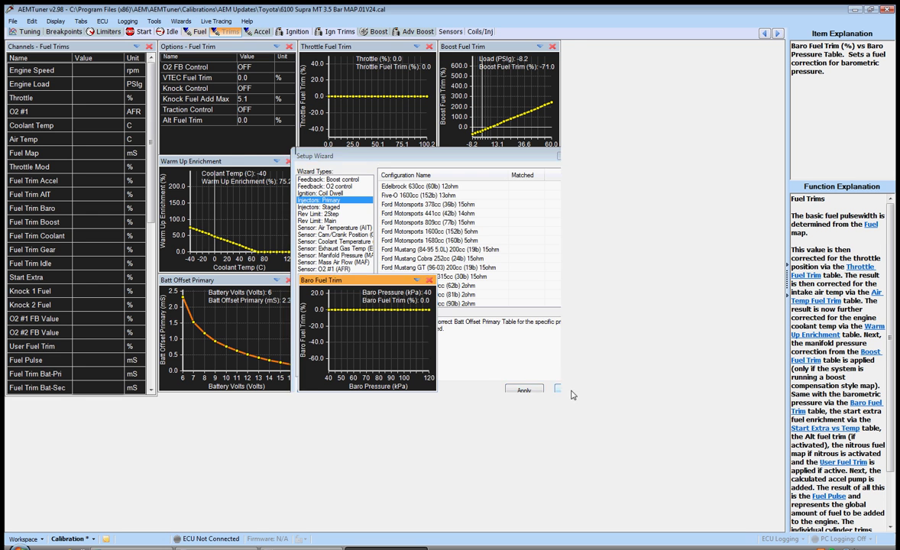
# - Examine the Set Throttle Range Wizard's steps for minimum and maximum TPS voltage and close it
pyautogui.click(181, 21)
pyautogui.click(221, 46)
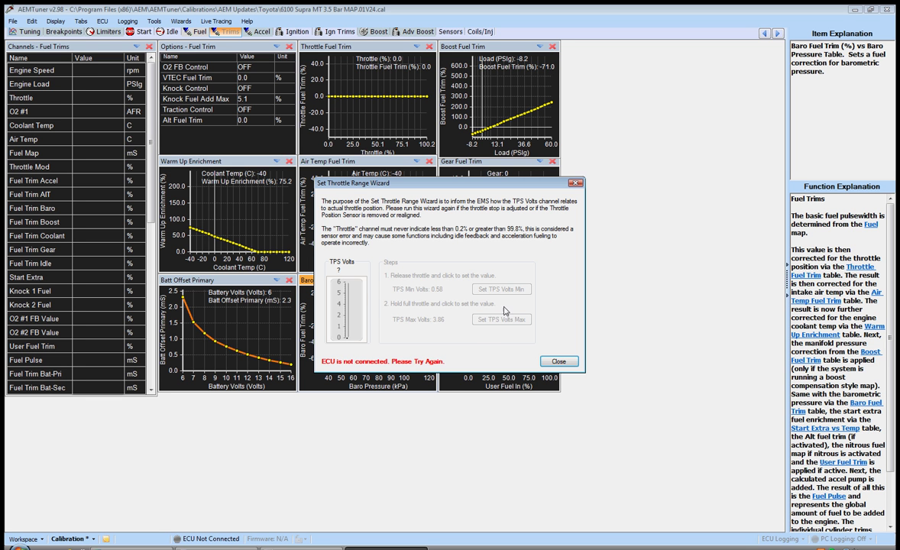
pyautogui.click(559, 361)
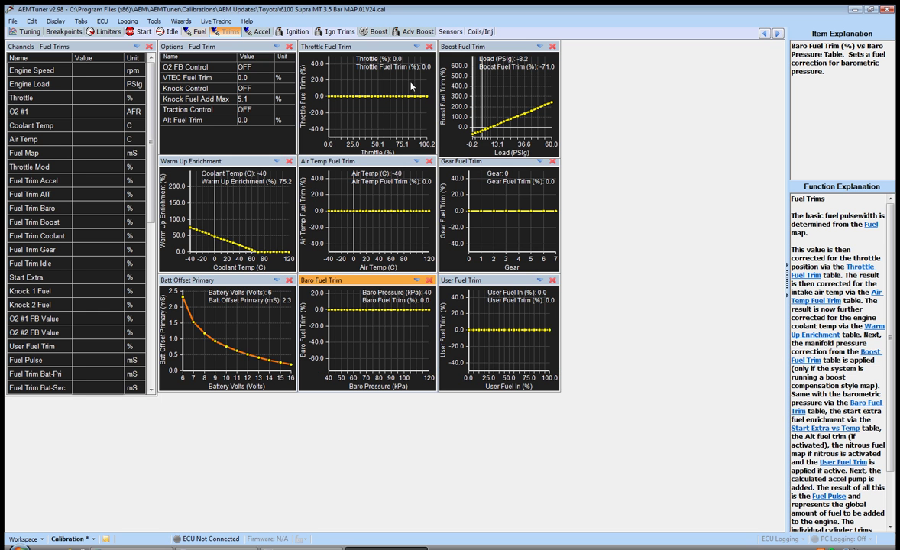
# - Set TPS Min Volts to 0.50 in the throttle position sensor options
pyautogui.click(450, 32)
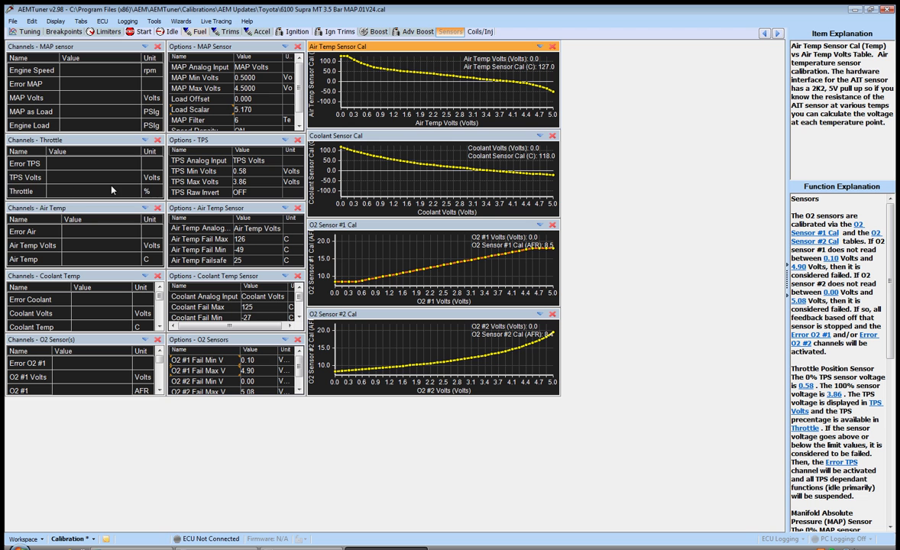
pyautogui.click(75, 191)
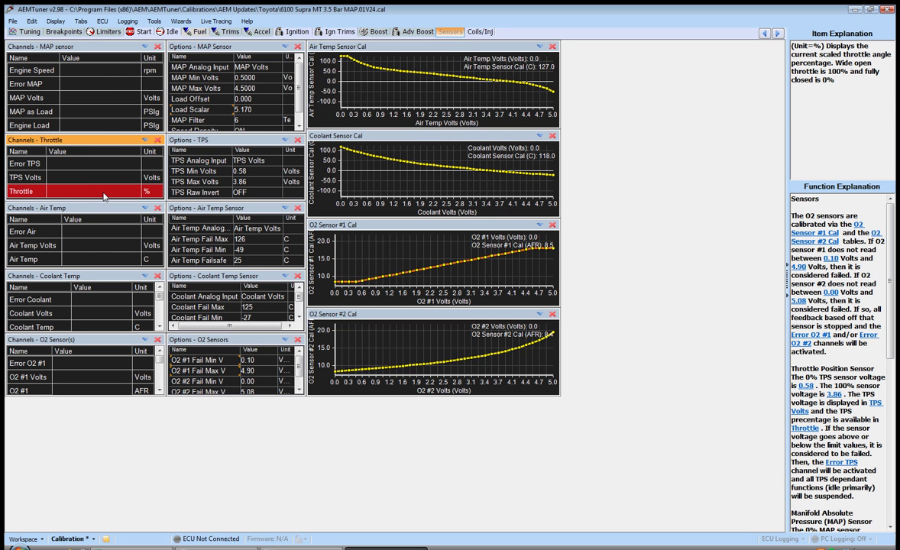
pyautogui.doubleClick(262, 172)
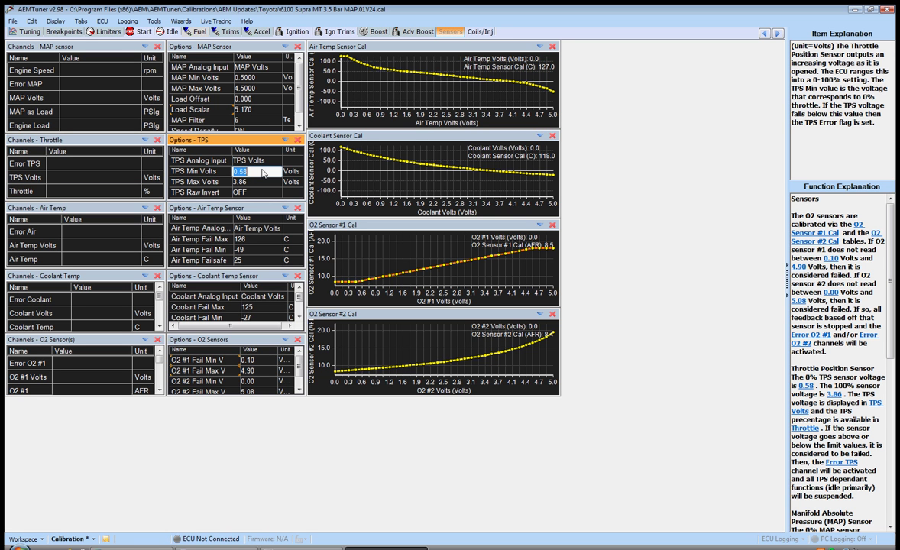
pyautogui.press('Down')
pyautogui.press('Up')
pyautogui.press('Return')
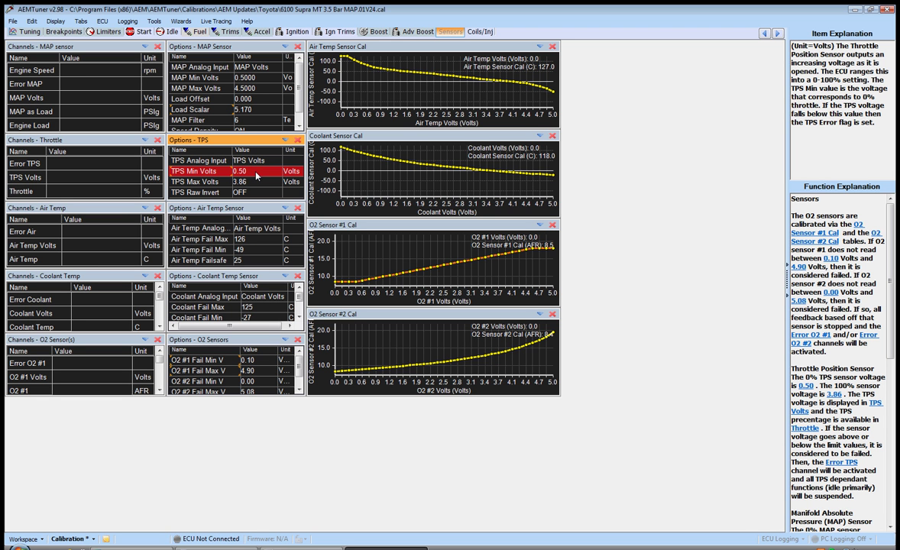
# - Examine the TPS Min Volts and TPS Max Volts values in the throttle position sensor options
pyautogui.click(257, 175)
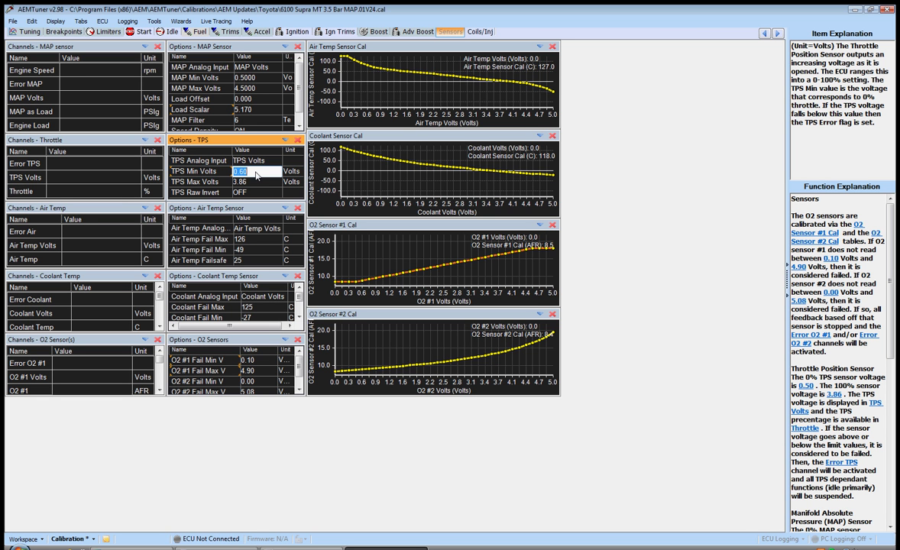
pyautogui.click(259, 182)
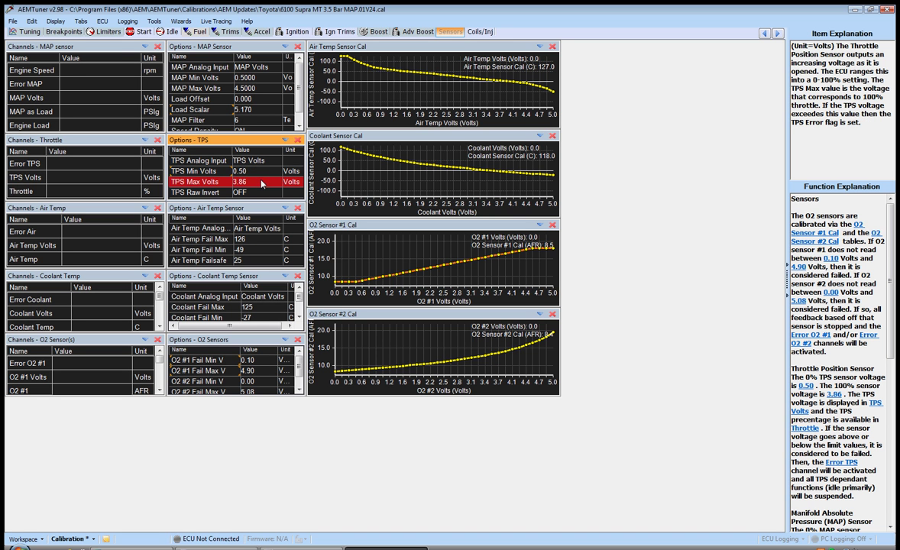
pyautogui.click(257, 172)
pyautogui.click(258, 172)
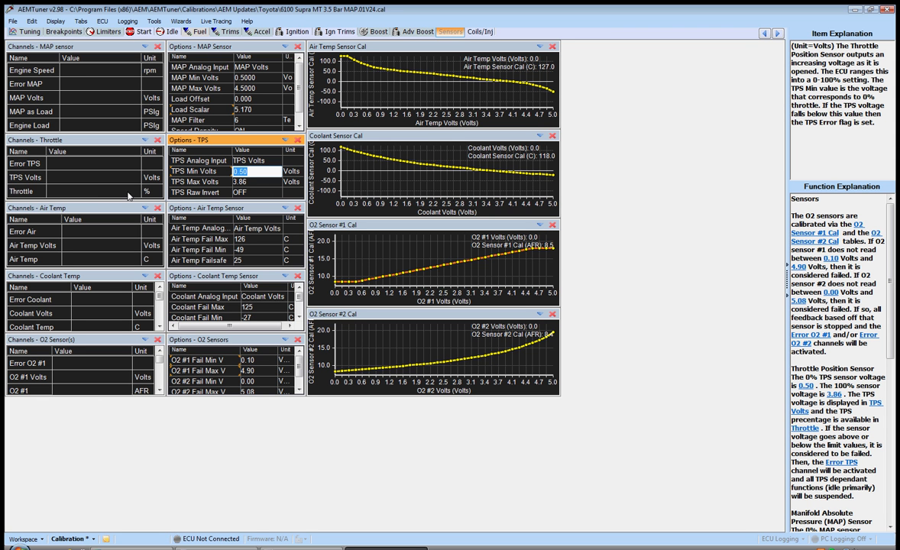
pyautogui.click(255, 182)
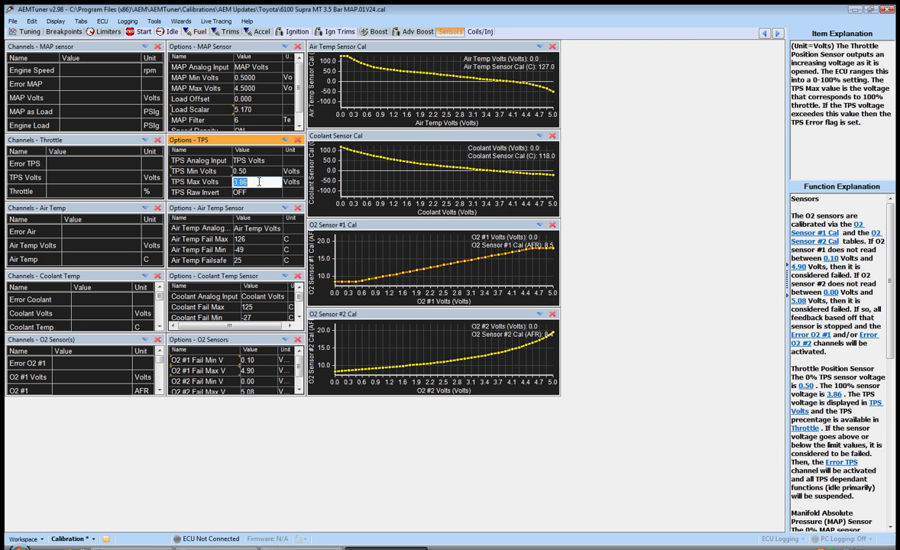
pyautogui.press('Up')
pyautogui.click(258, 173)
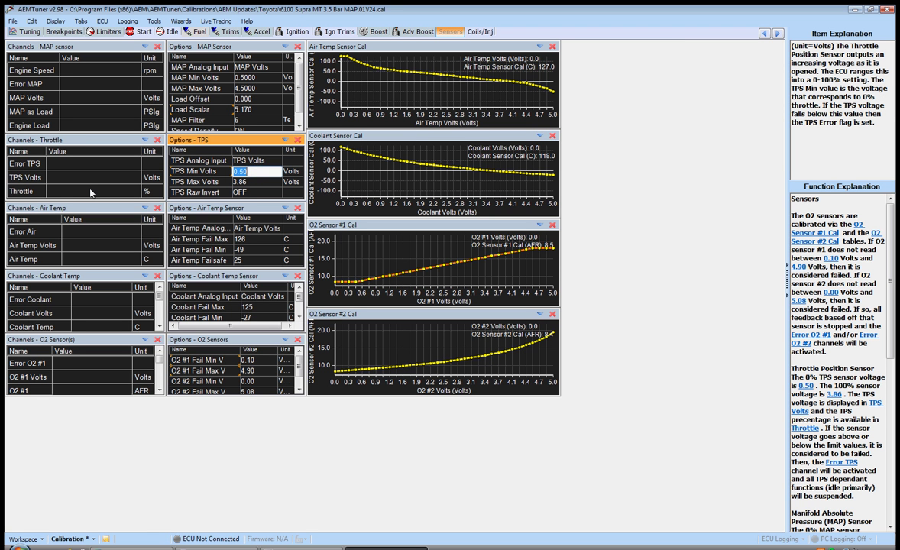
pyautogui.click(265, 183)
pyautogui.click(265, 185)
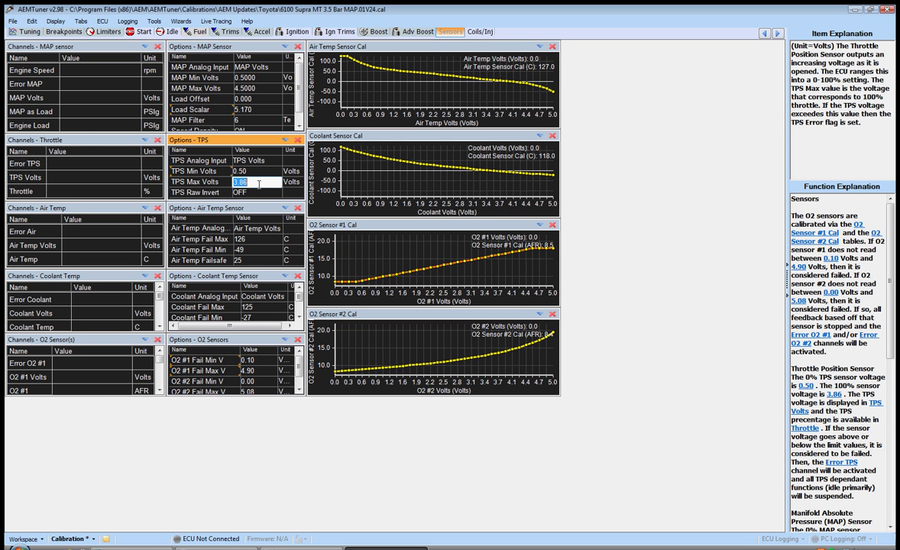
# - Review the Engine Load and MAP as Load channels of the MAP sensor and the Throttle percentage channel
pyautogui.click(81, 125)
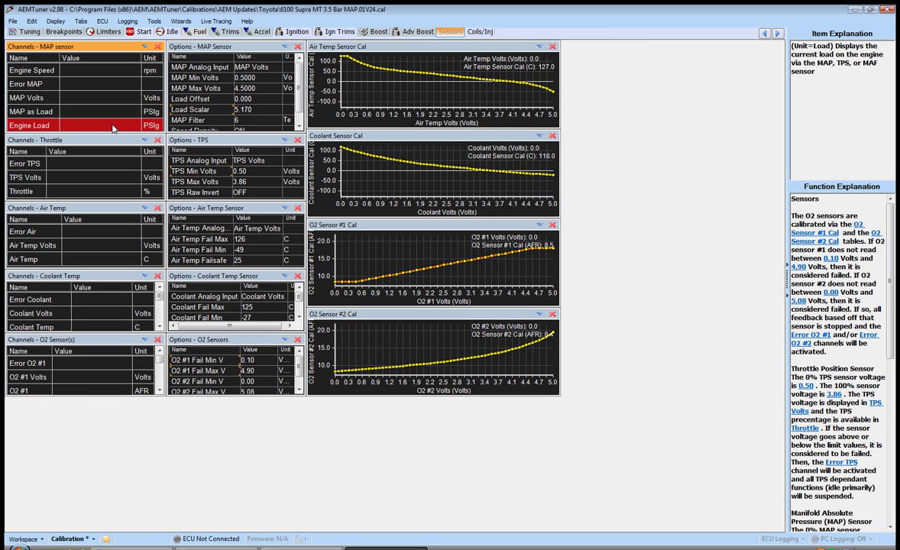
pyautogui.click(88, 115)
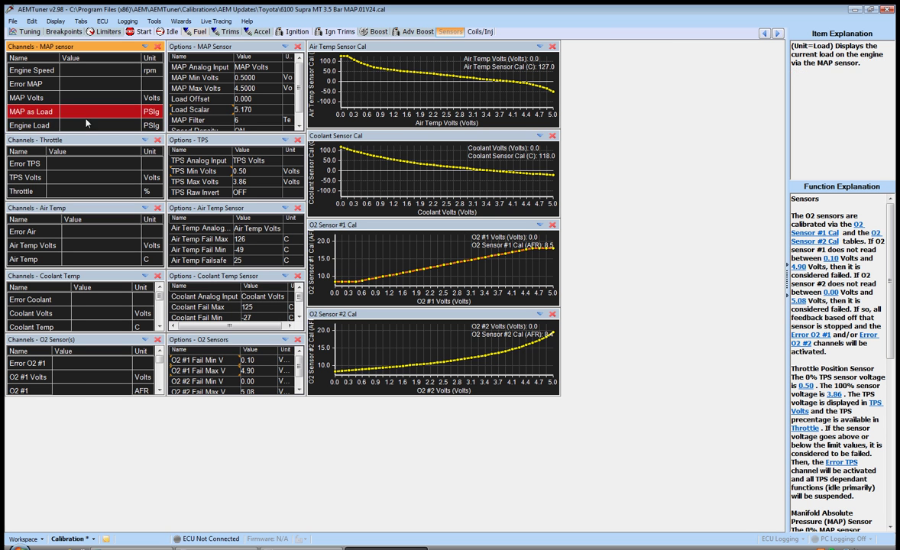
pyautogui.click(130, 127)
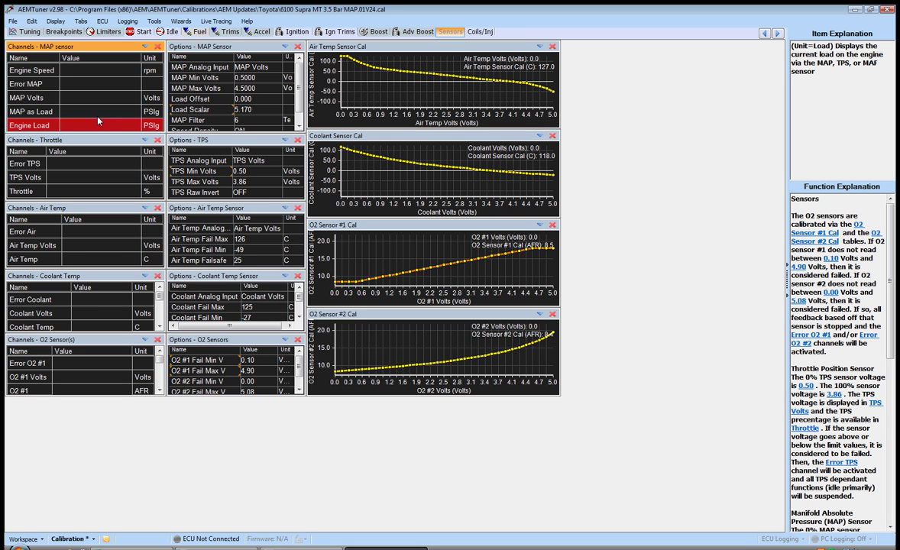
pyautogui.click(90, 191)
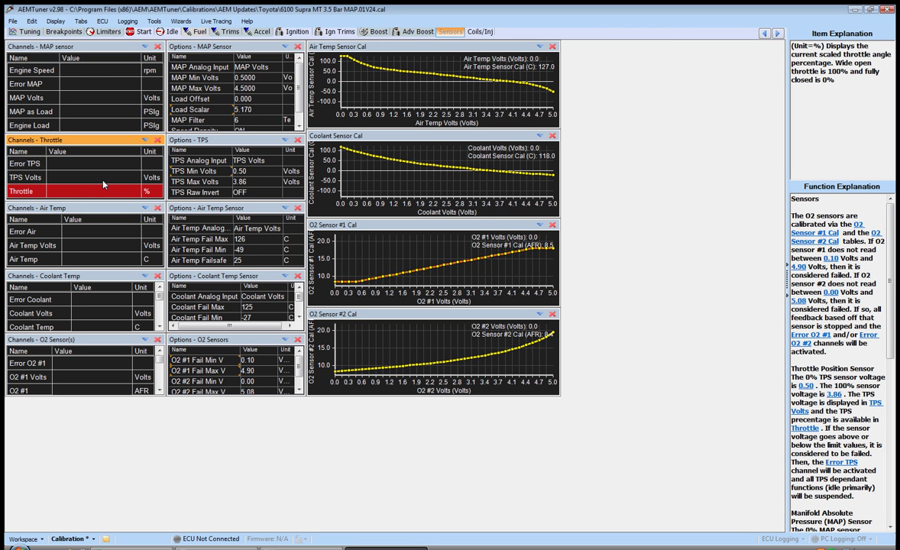
# - Return to the tuning view, examine the Setup Wizard's O2 feedback control and ignition coil dwell configurations, and close the wizard
pyautogui.click(28, 35)
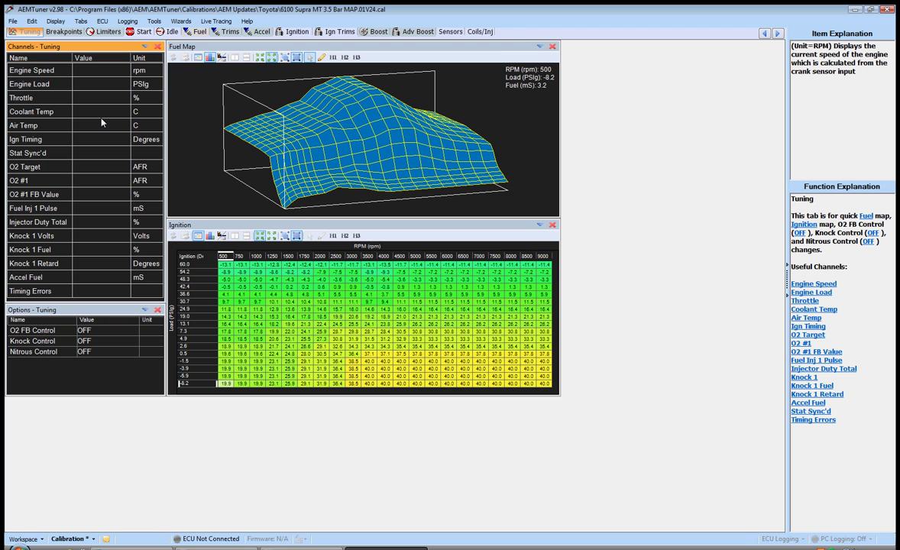
pyautogui.click(181, 21)
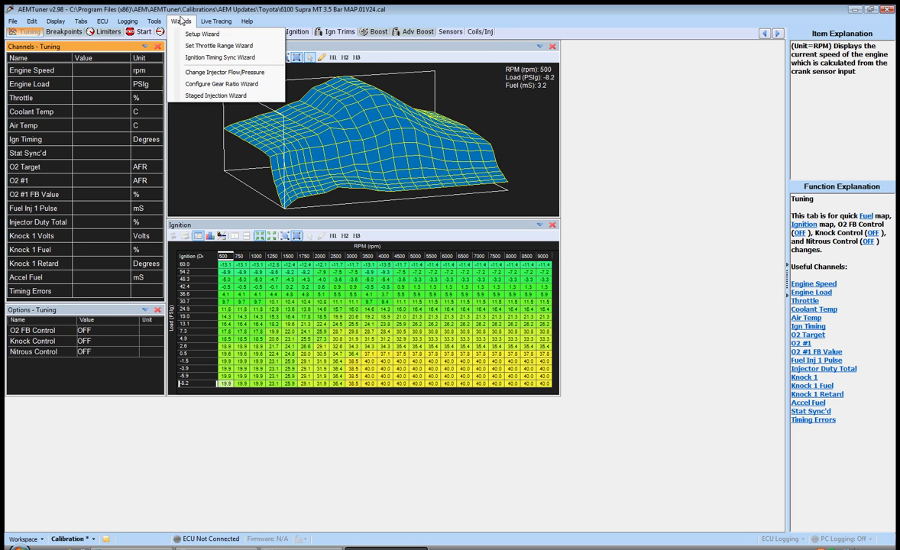
pyautogui.click(195, 34)
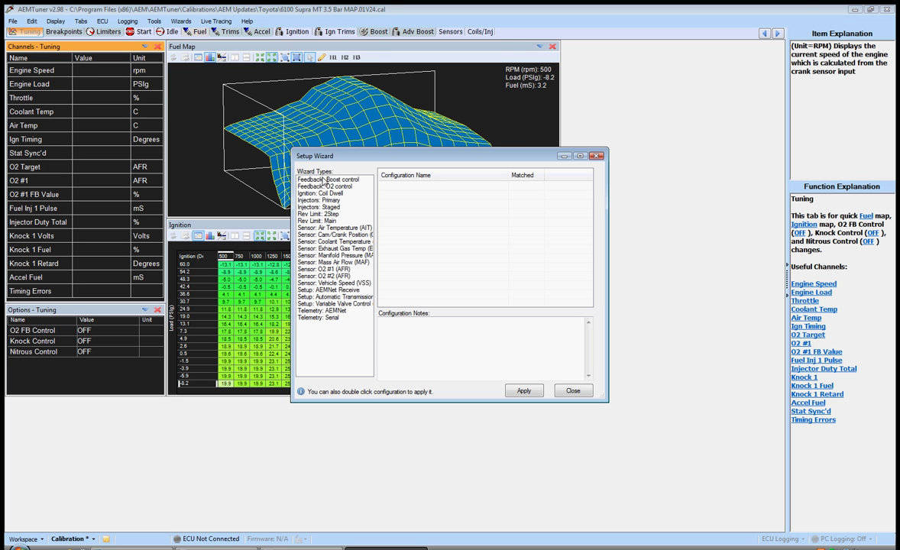
pyautogui.click(334, 186)
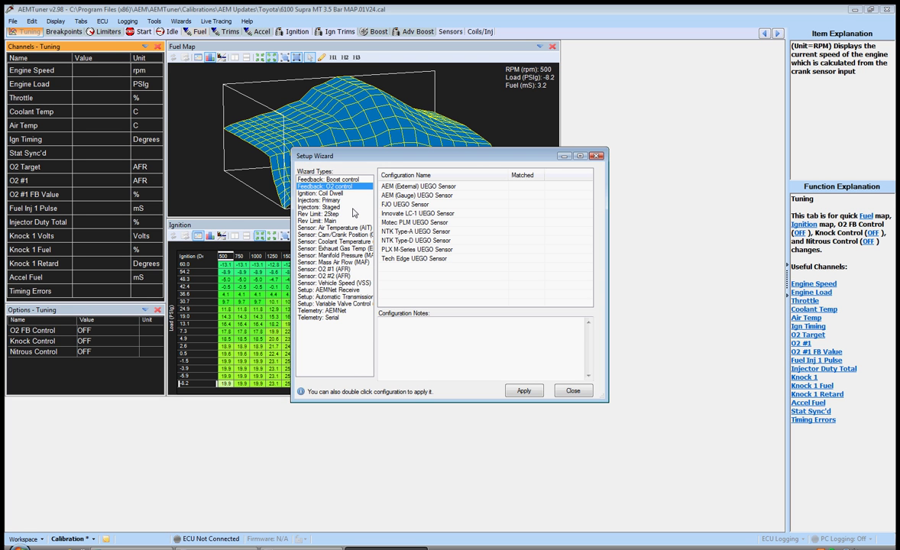
pyautogui.click(328, 193)
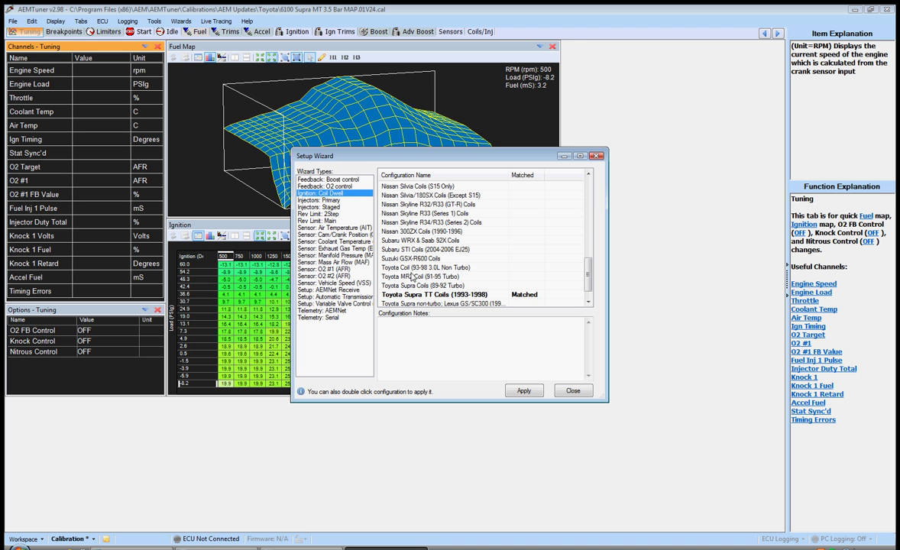
pyautogui.click(573, 390)
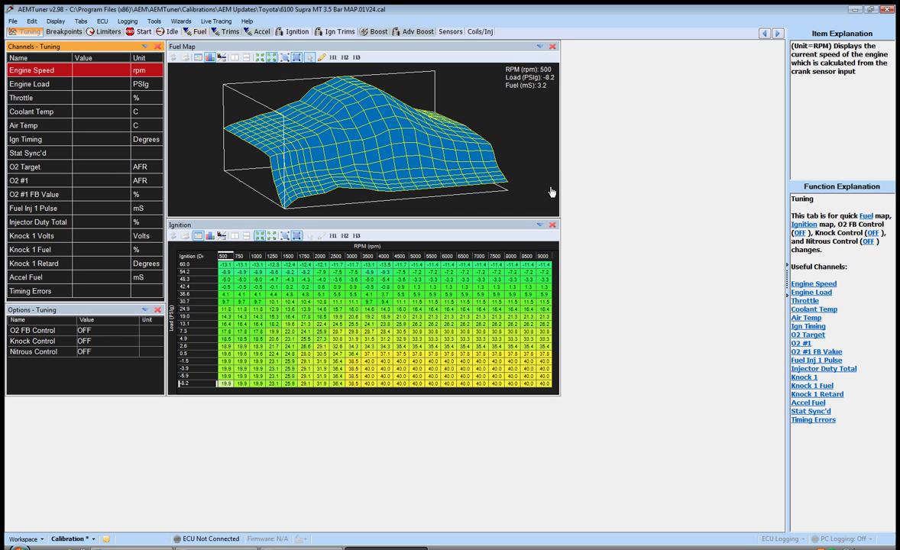